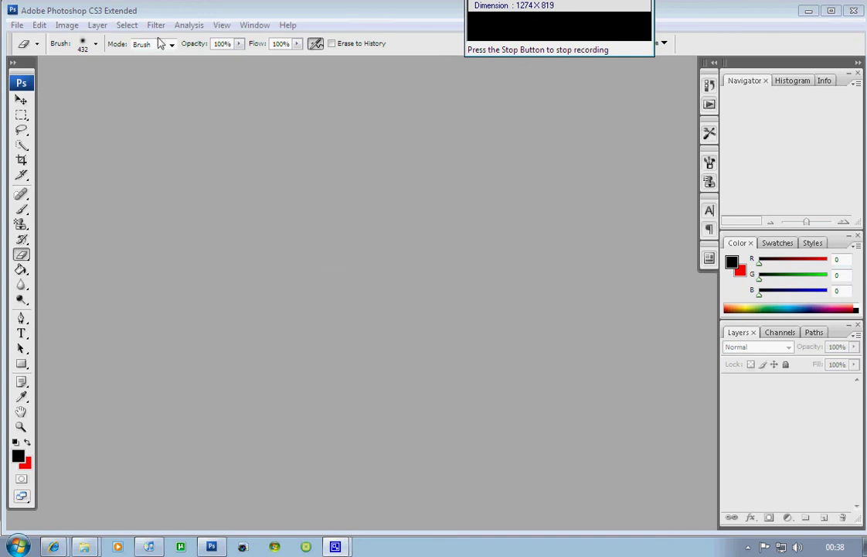
- Open Snowstorm_by_Citrusfrukt.jpg and its copy.png together from My Pictures > Pics
click(21, 26)
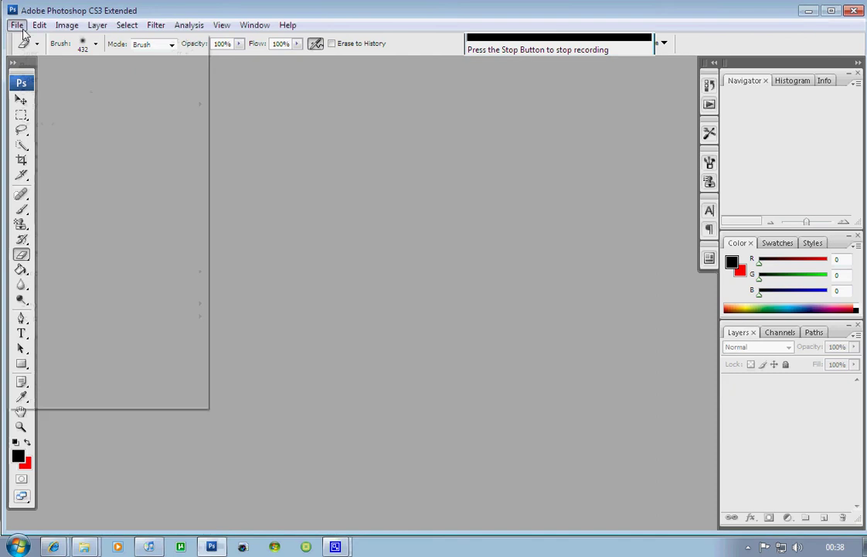
click(39, 56)
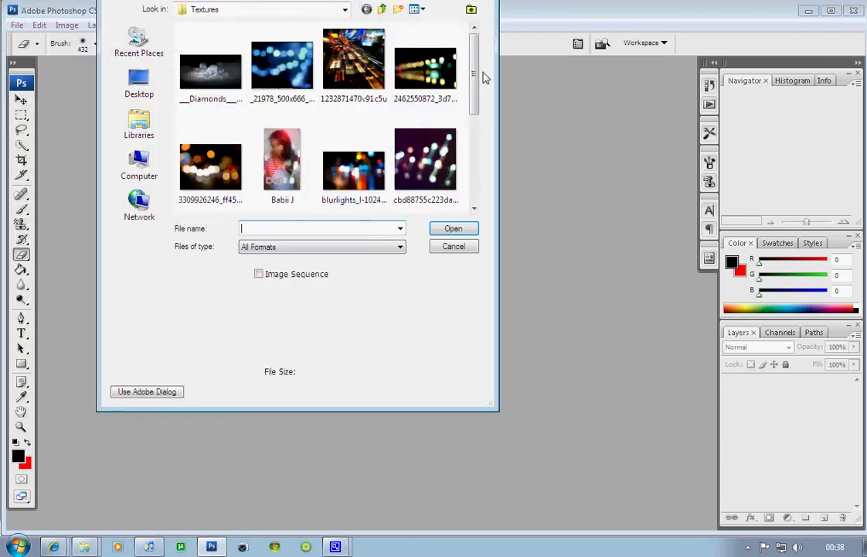
mouse_move(476, 85)
mouse_down()
mouse_move(475, 122)
mouse_move(491, 43)
mouse_up()
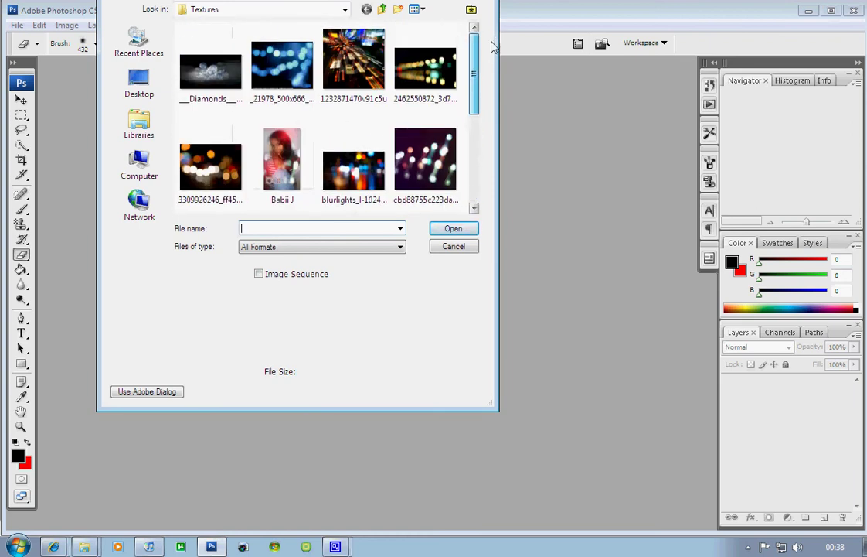
click(345, 9)
click(232, 79)
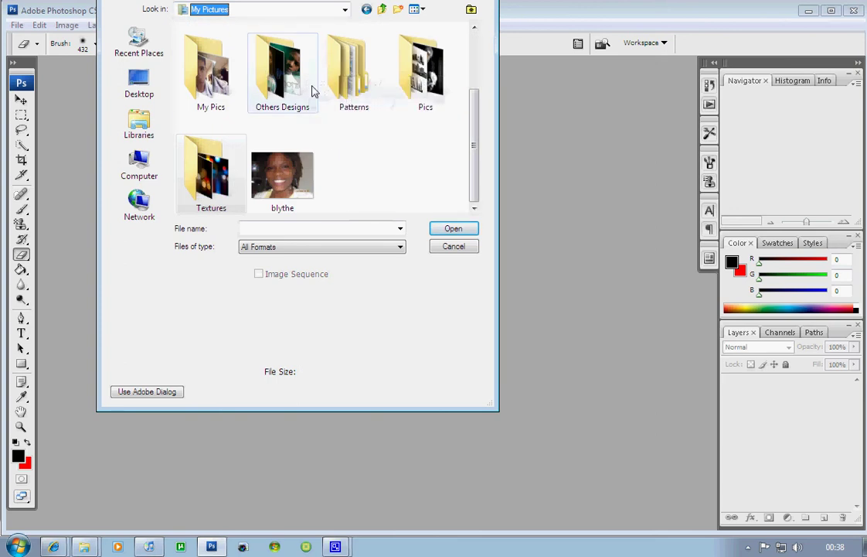
double_click(436, 85)
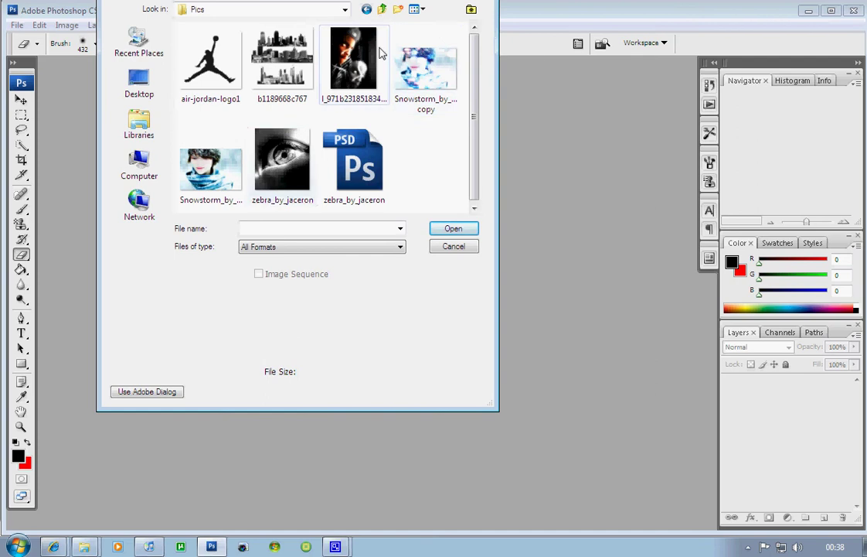
mouse_move(210, 170)
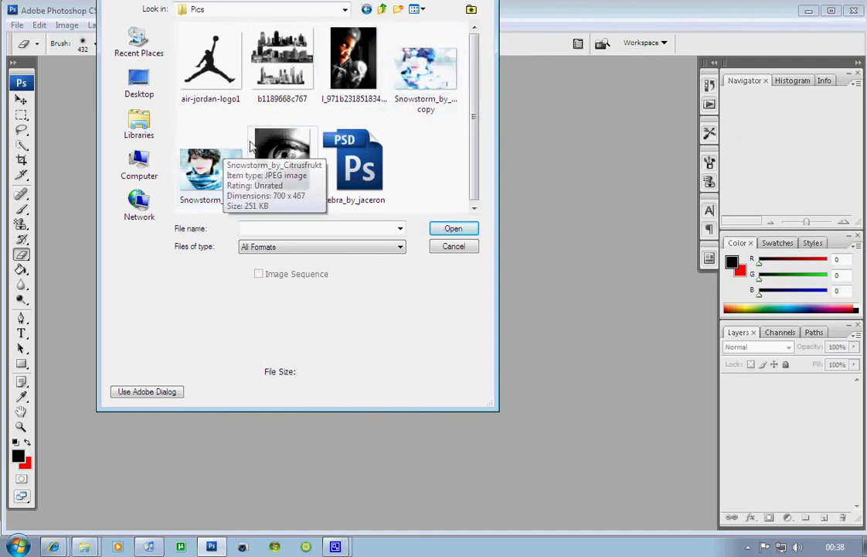
click(239, 156)
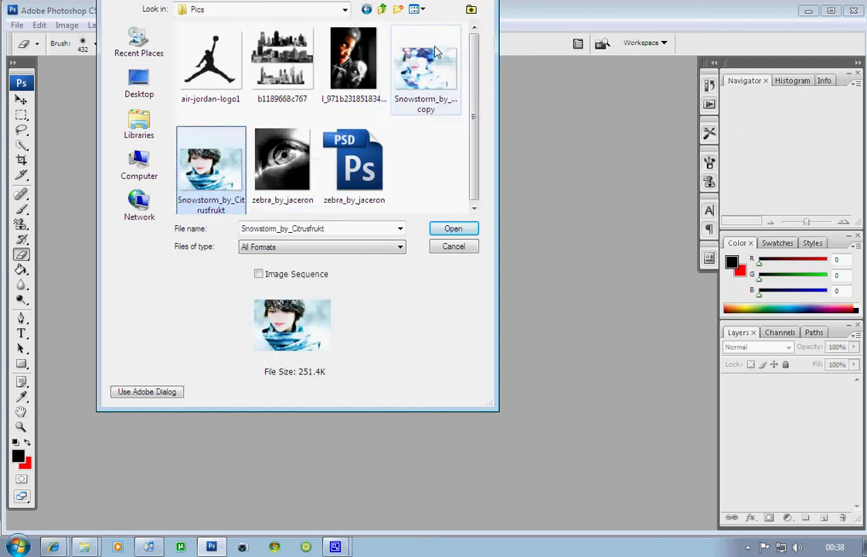
ctrl+click(424, 73)
click(455, 228)
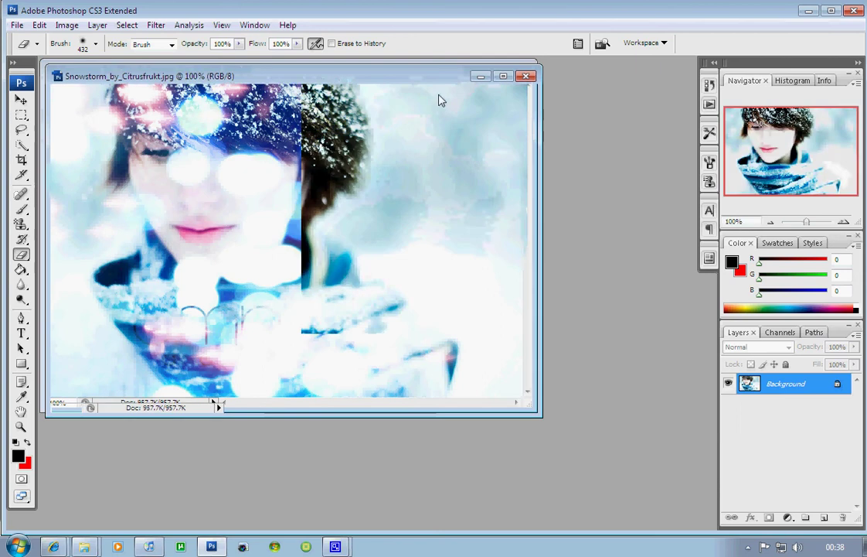
- Rearrange the two Snowstorm windows and undo an accidental eraser stroke on the copy
mouse_move(437, 77)
mouse_down()
mouse_move(542, 85)
mouse_move(619, 142)
mouse_move(635, 196)
mouse_up()
drag(580, 198, 571, 173)
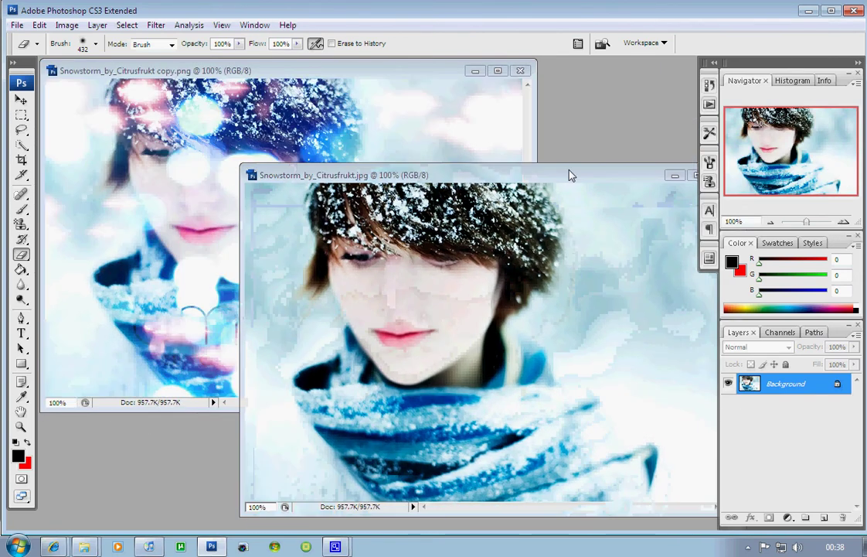
click(353, 128)
drag(358, 133, 464, 174)
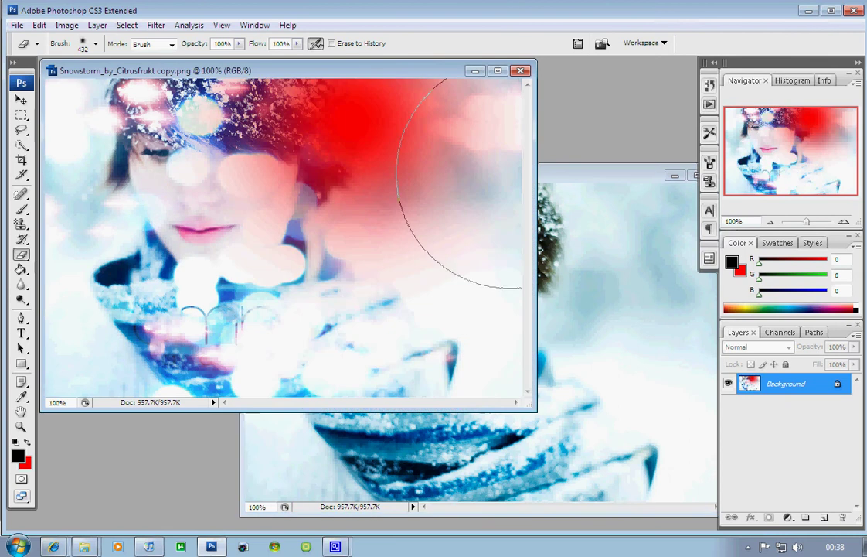
key(ctrl+z)
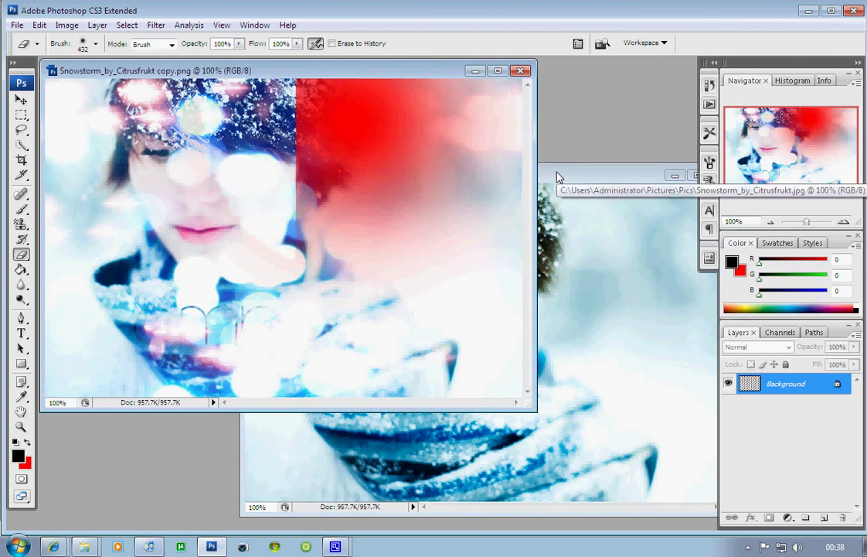
click(557, 177)
key(ctrl+Tab)
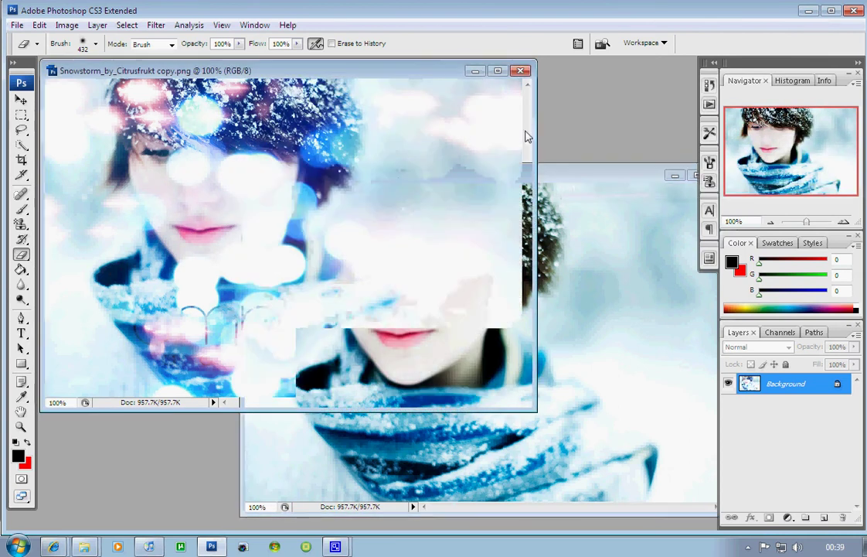
click(562, 180)
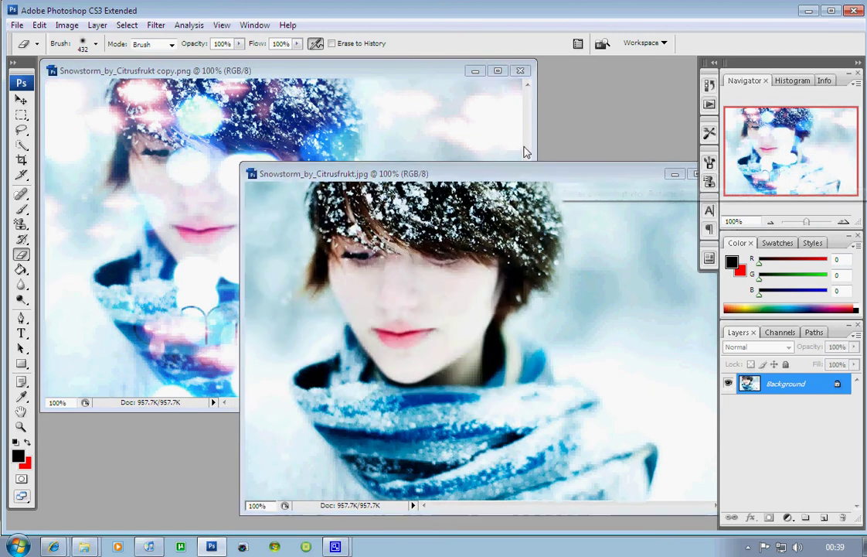
click(539, 155)
click(554, 175)
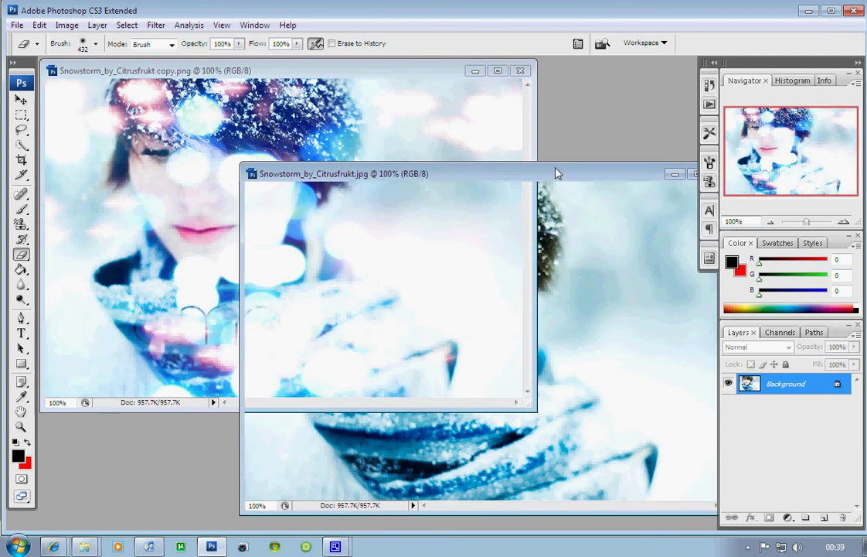
mouse_move(528, 164)
mouse_down()
mouse_move(507, 149)
mouse_move(411, 138)
mouse_up()
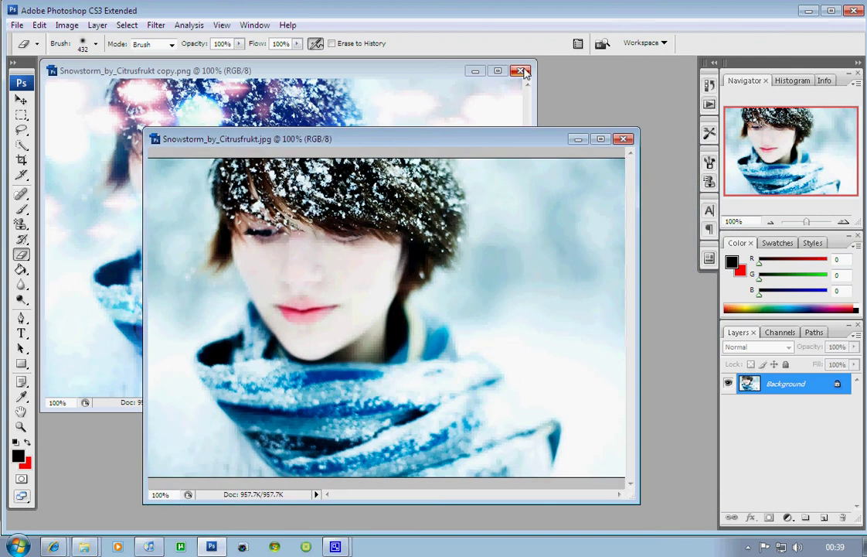
- Close the Snowstorm copy without saving and widen the original photo's window
click(523, 72)
click(441, 222)
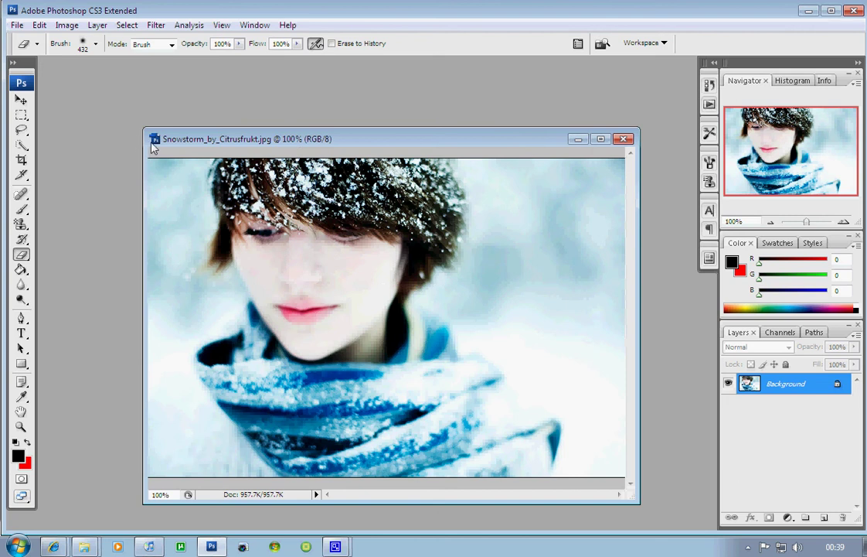
drag(143, 133, 80, 102)
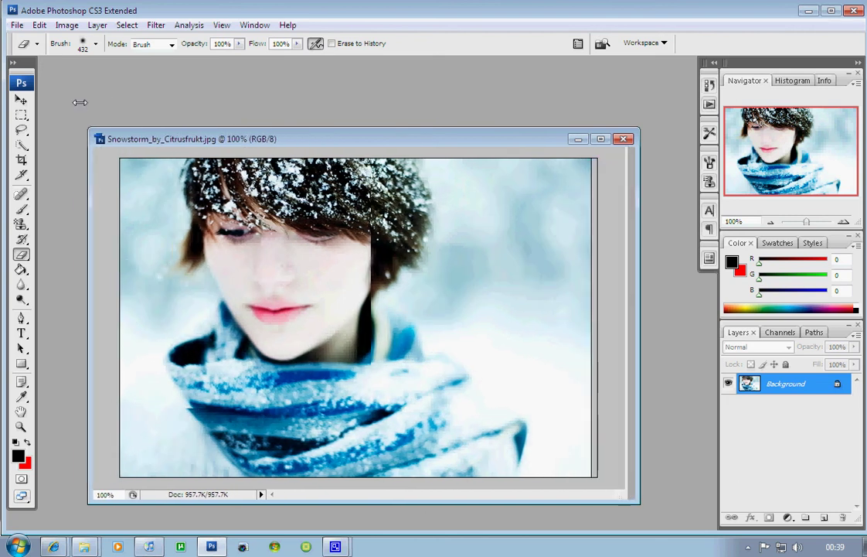
- Open blurlights_l-1024x640.jpg from the My Pictures > Textures folder
click(16, 26)
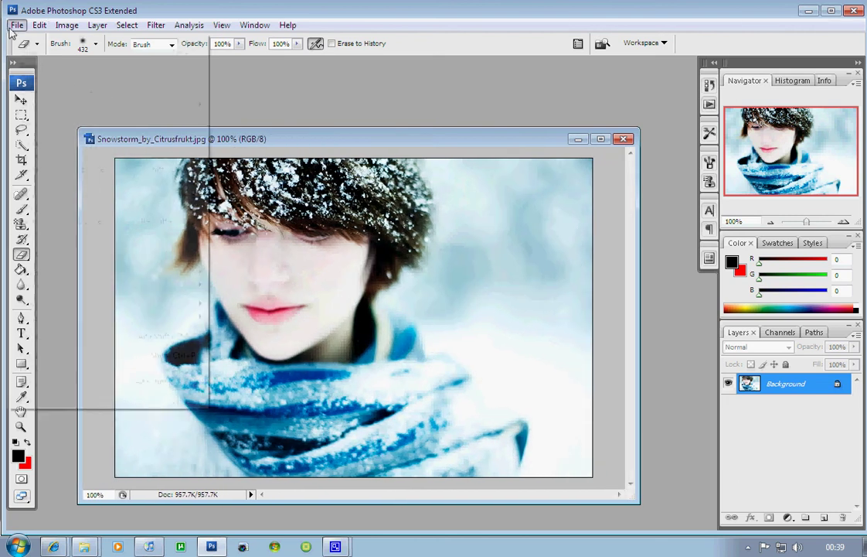
click(219, 106)
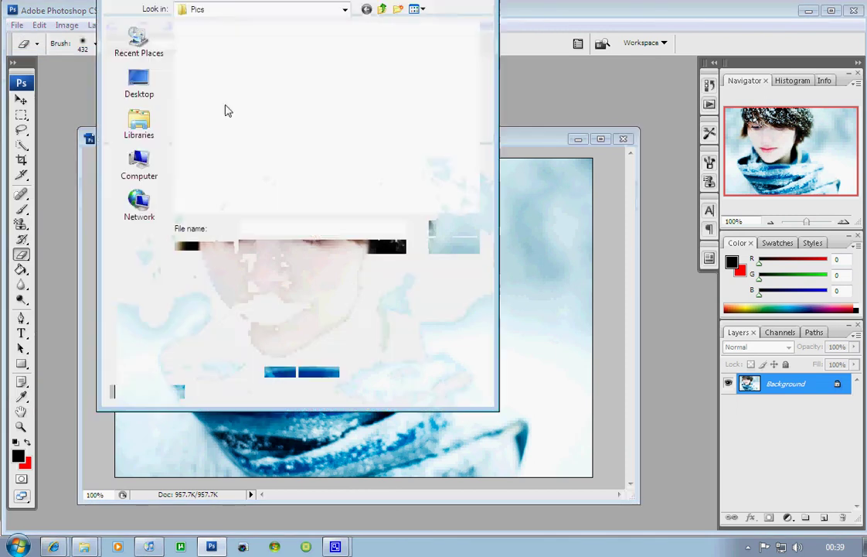
click(343, 9)
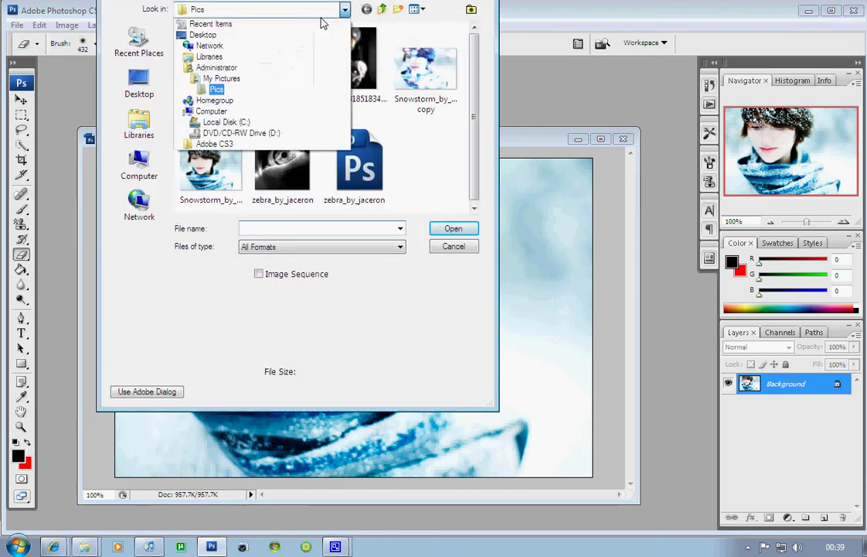
click(254, 85)
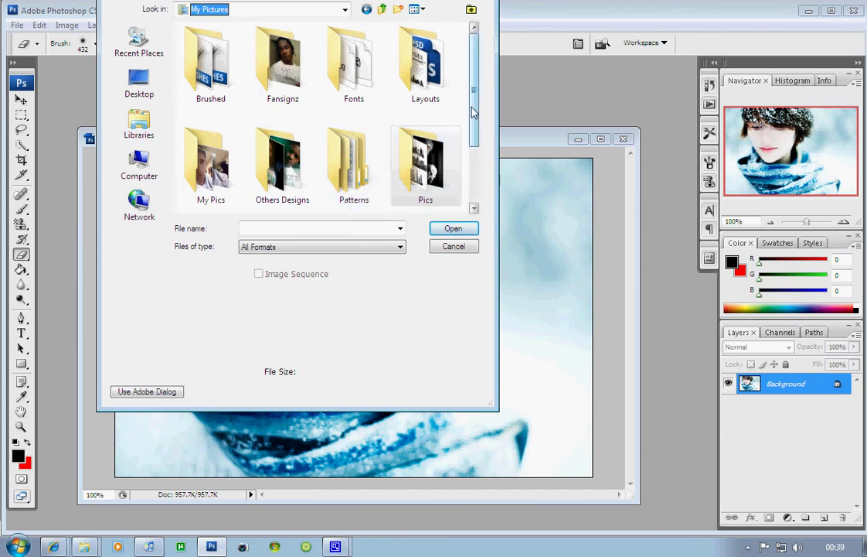
scroll(441, 193, down, 2)
double_click(202, 188)
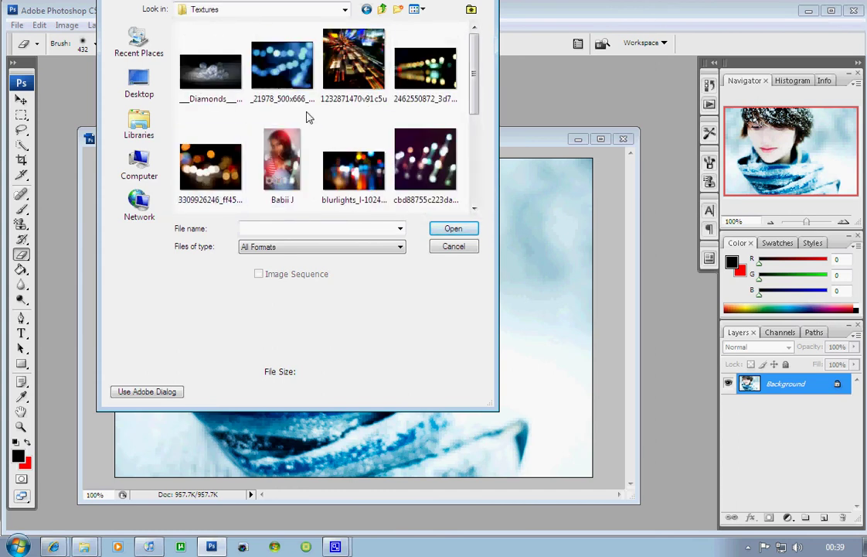
scroll(434, 116, down, 2)
scroll(467, 118, up, 2)
scroll(467, 108, down, 4)
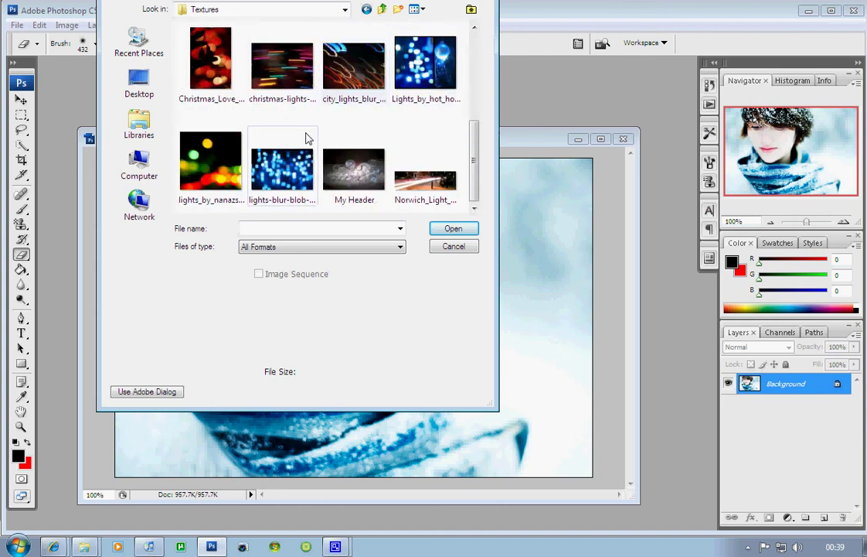
scroll(303, 133, up, 3)
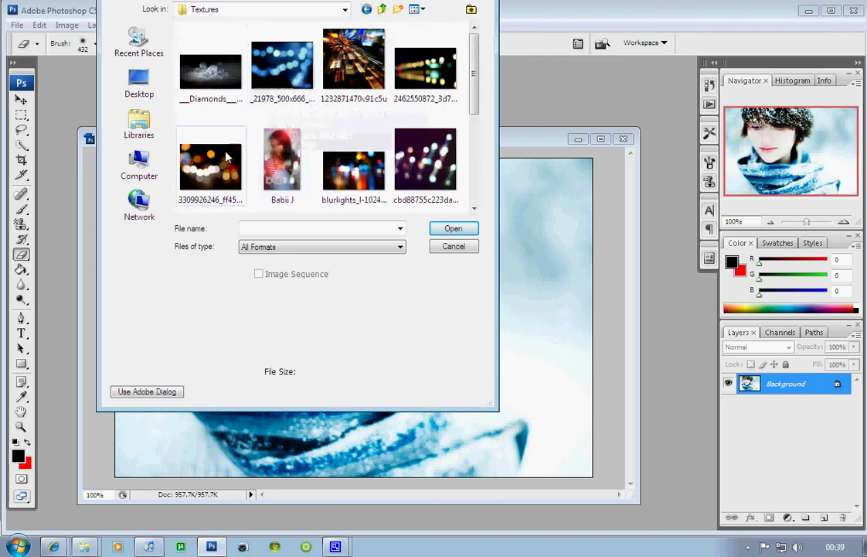
double_click(354, 171)
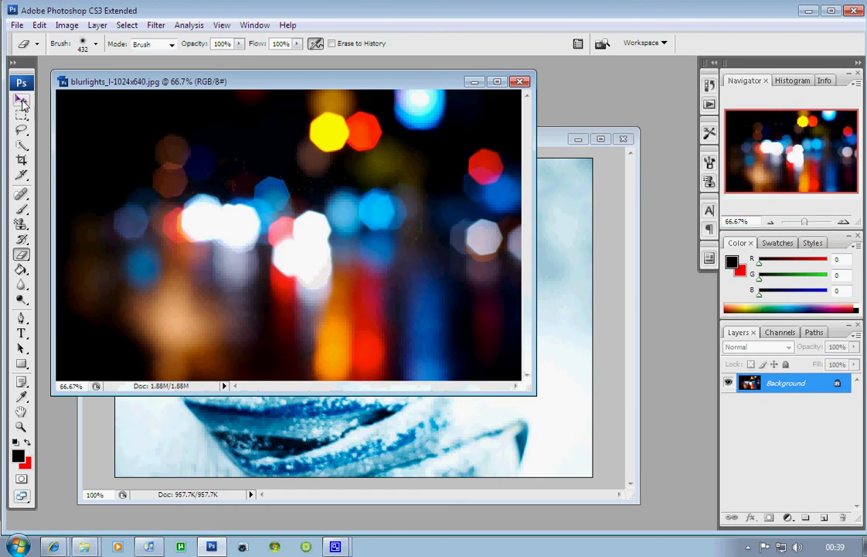
- Move the blurlights texture into the Snowstorm photo as Layer 1, scaled to fill the canvas
click(21, 99)
mouse_move(323, 271)
mouse_down()
mouse_move(363, 395)
mouse_move(400, 272)
mouse_up()
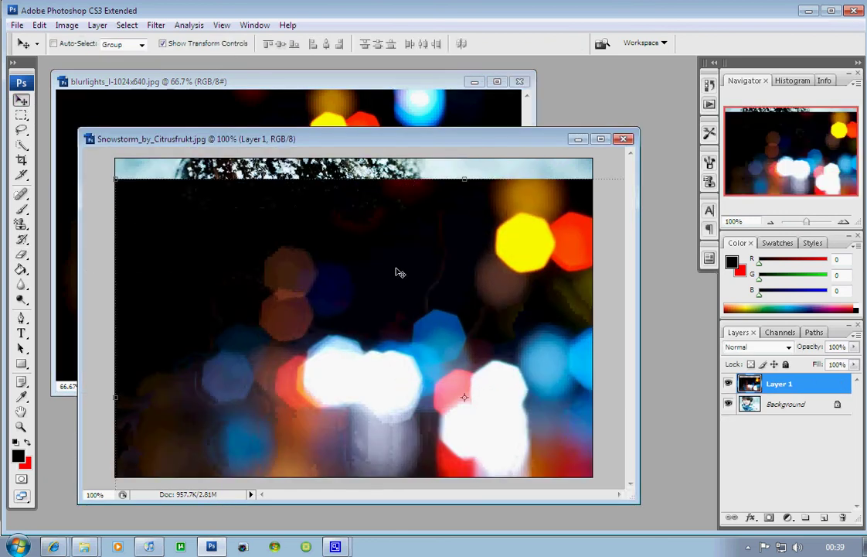
drag(286, 250, 303, 253)
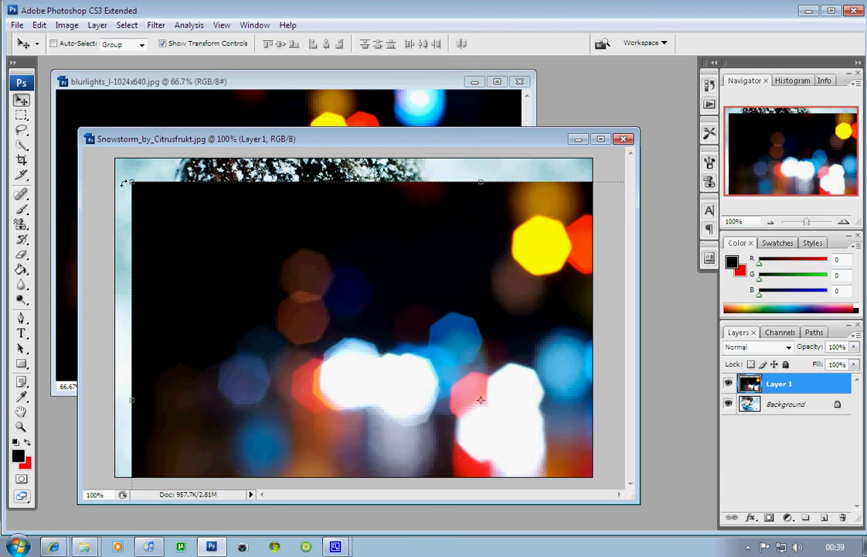
mouse_move(134, 182)
mouse_down()
mouse_move(391, 373)
mouse_move(562, 462)
mouse_move(299, 237)
mouse_move(268, 221)
mouse_up()
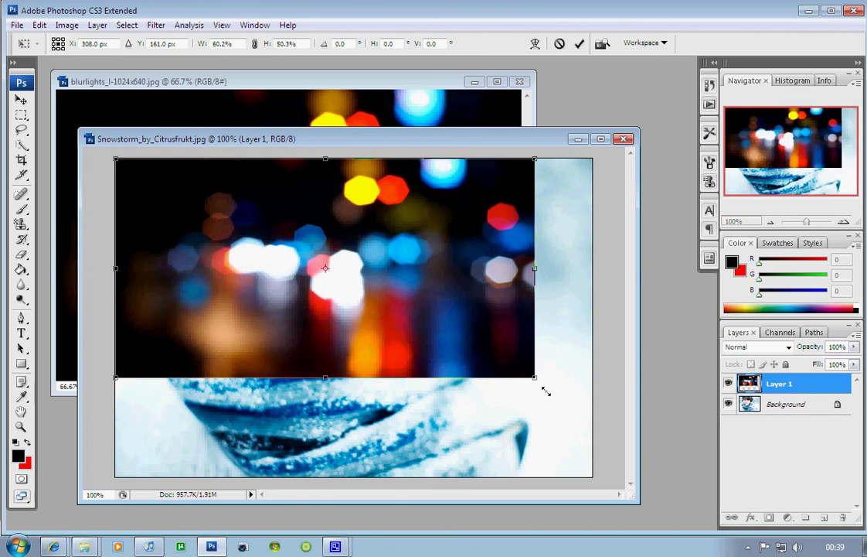
drag(556, 399, 614, 504)
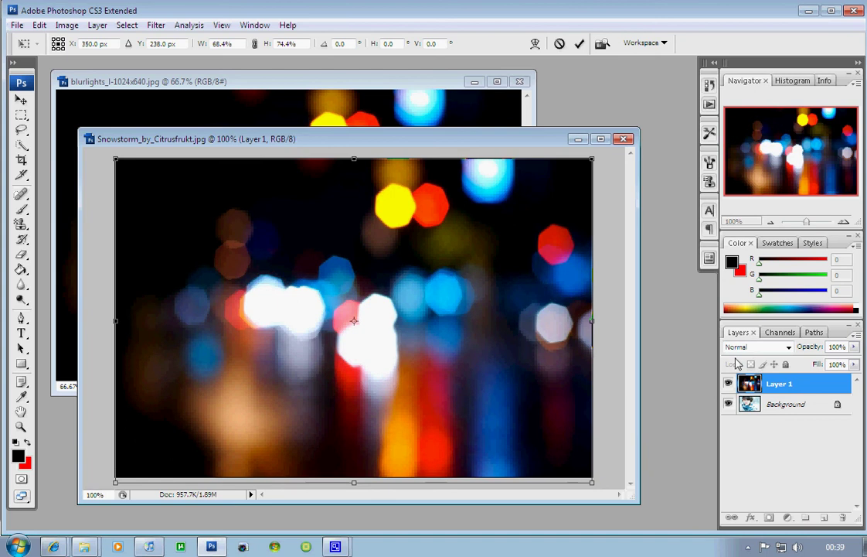
key(Return)
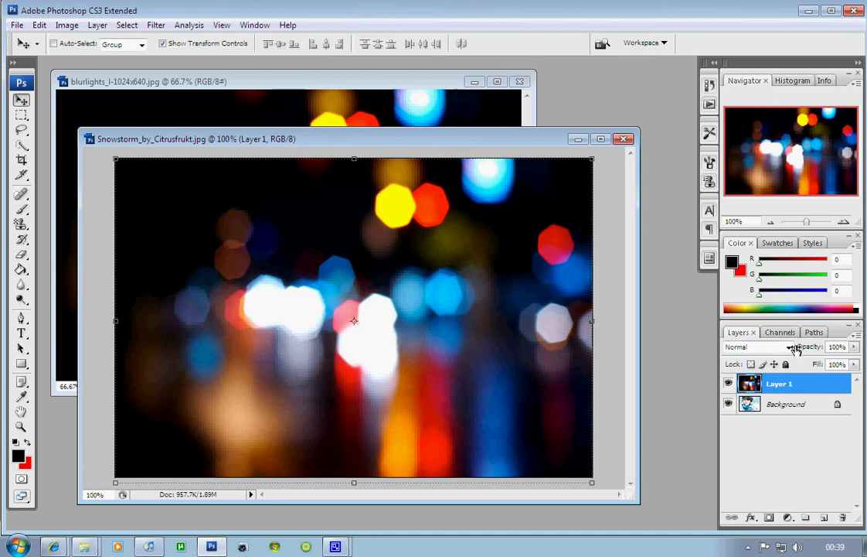
click(787, 347)
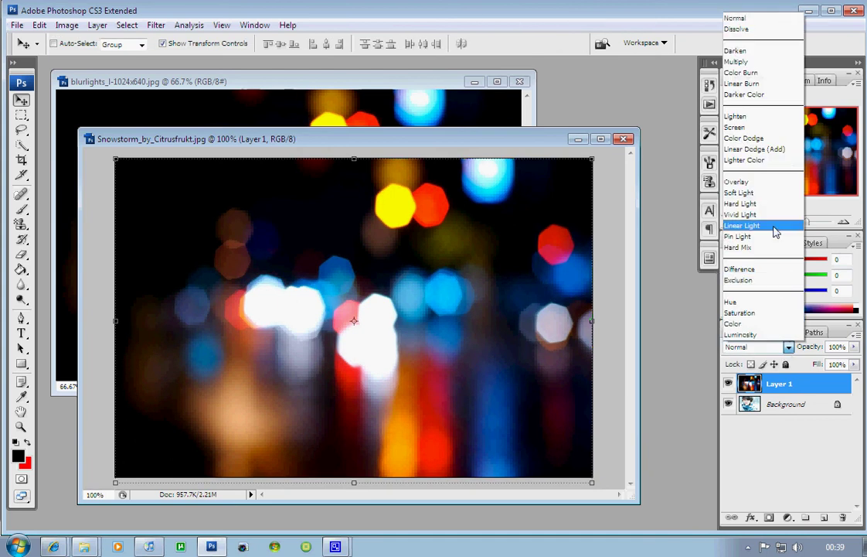
- Set Layer 1 to Lighten blending and erase the white light blob over her mouth
click(756, 118)
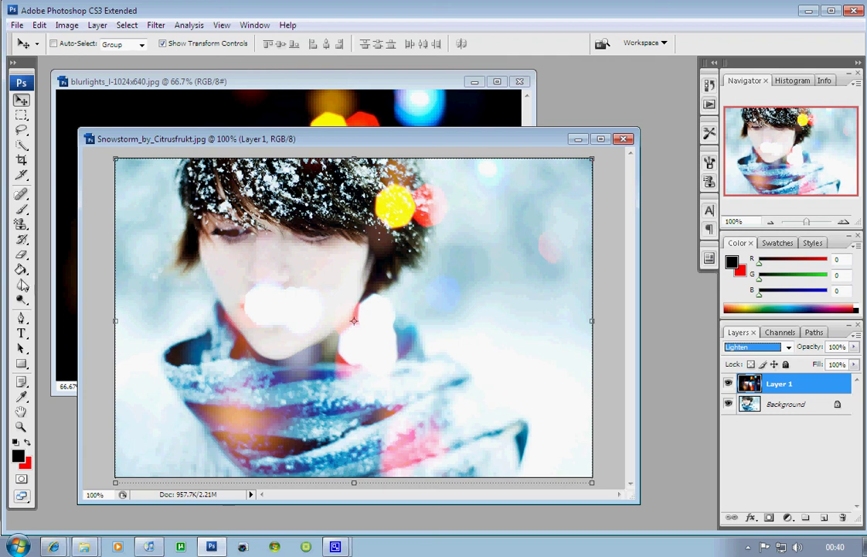
click(22, 255)
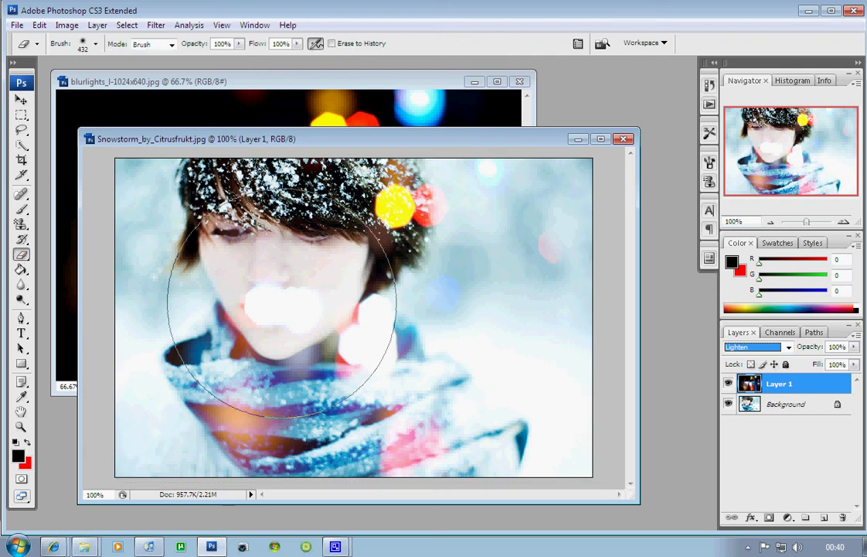
mouse_move(280, 320)
mouse_down()
mouse_move(249, 325)
mouse_move(339, 330)
mouse_up()
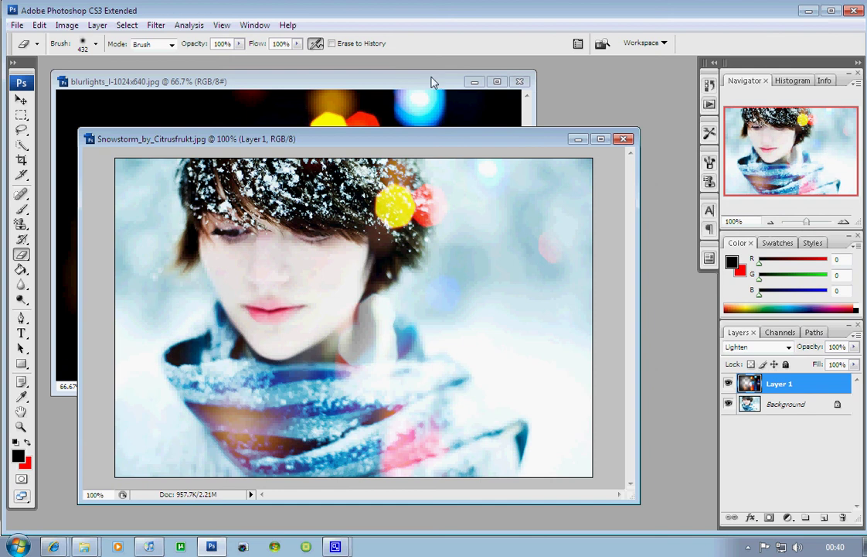
drag(403, 81, 437, 85)
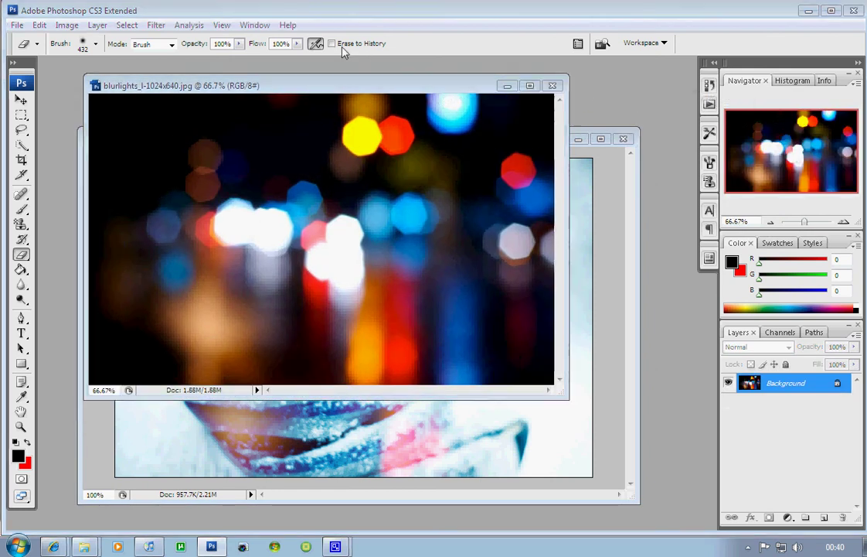
- Add the blue bokeh texture as Layer 2, stretched across the canvas and set to Lighten
key(ctrl+o)
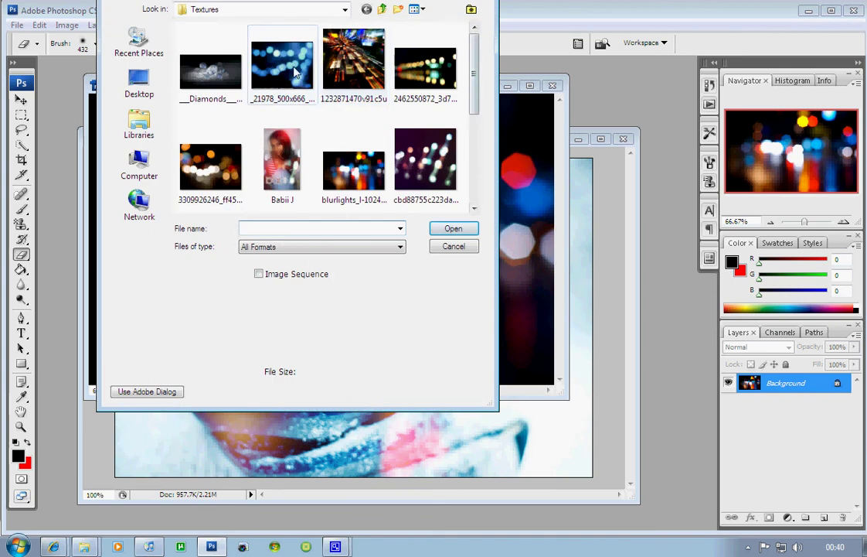
double_click(282, 70)
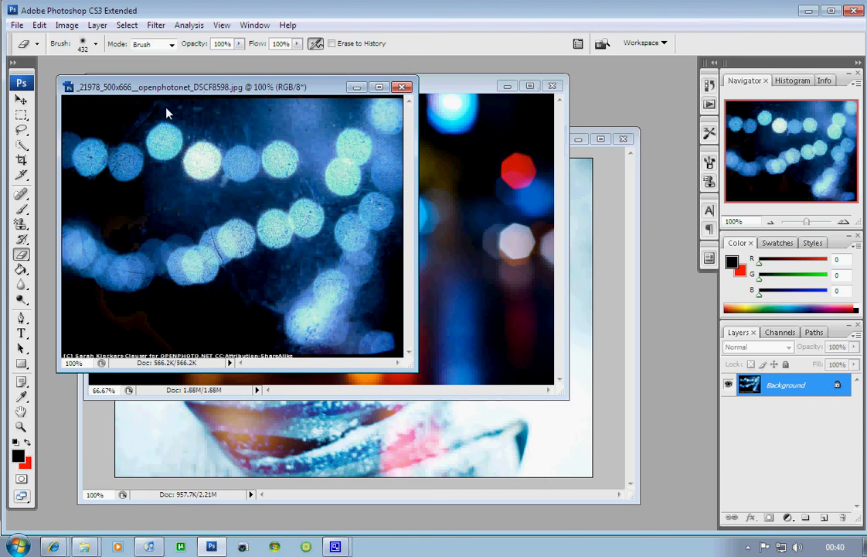
click(21, 100)
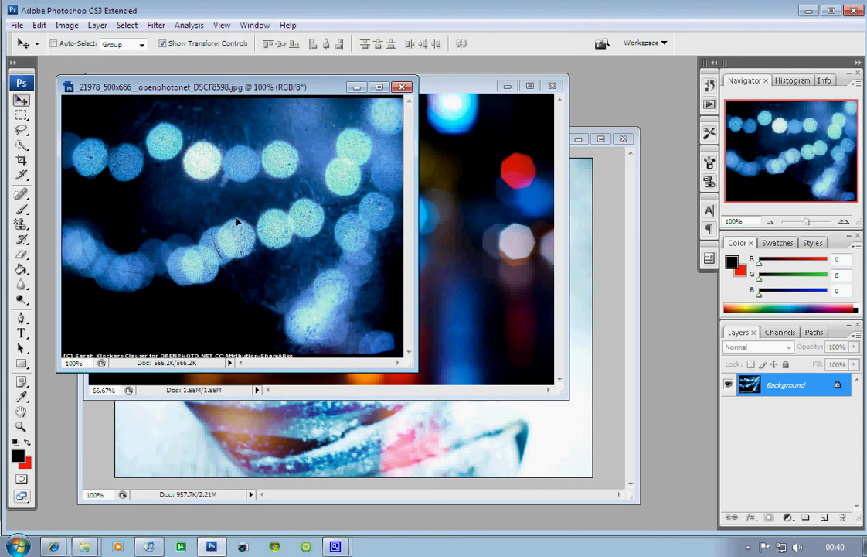
mouse_move(238, 222)
mouse_down()
mouse_move(321, 401)
mouse_move(213, 195)
mouse_move(223, 195)
mouse_up()
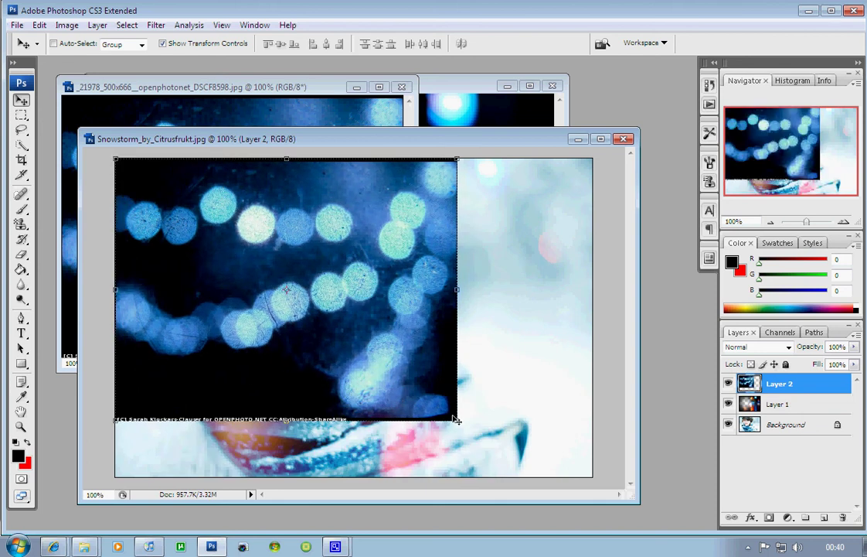
mouse_move(456, 420)
mouse_down()
mouse_move(599, 475)
mouse_move(588, 469)
mouse_up()
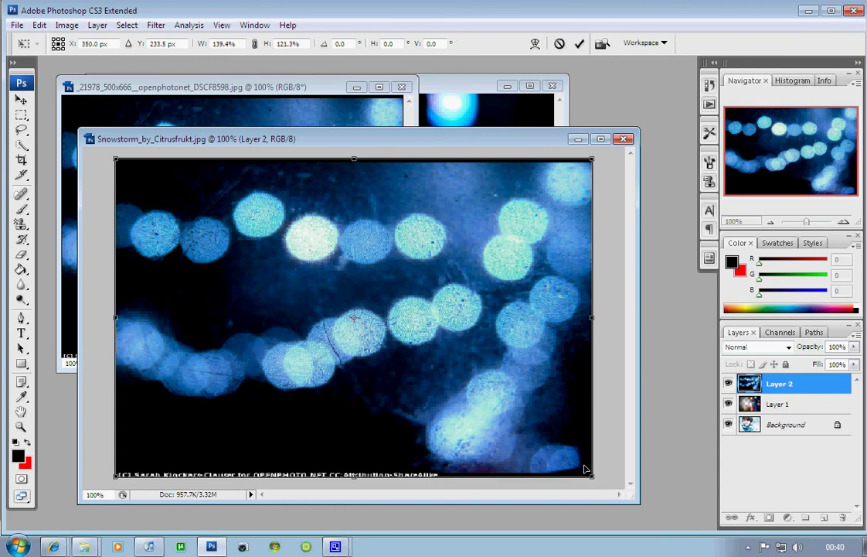
drag(593, 477, 592, 482)
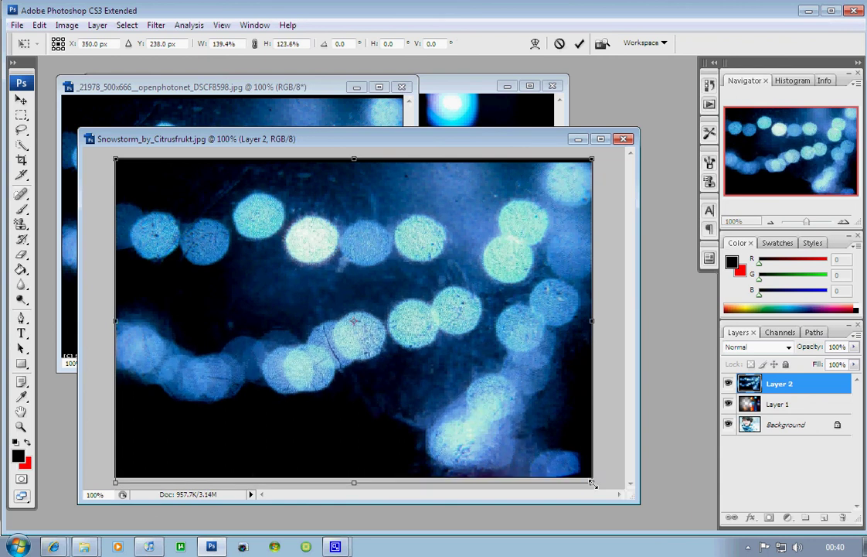
key(Return)
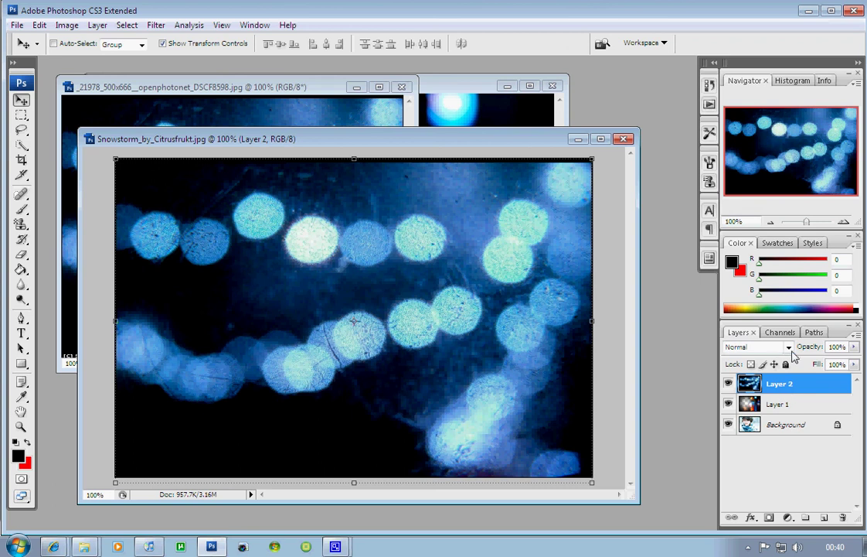
click(791, 350)
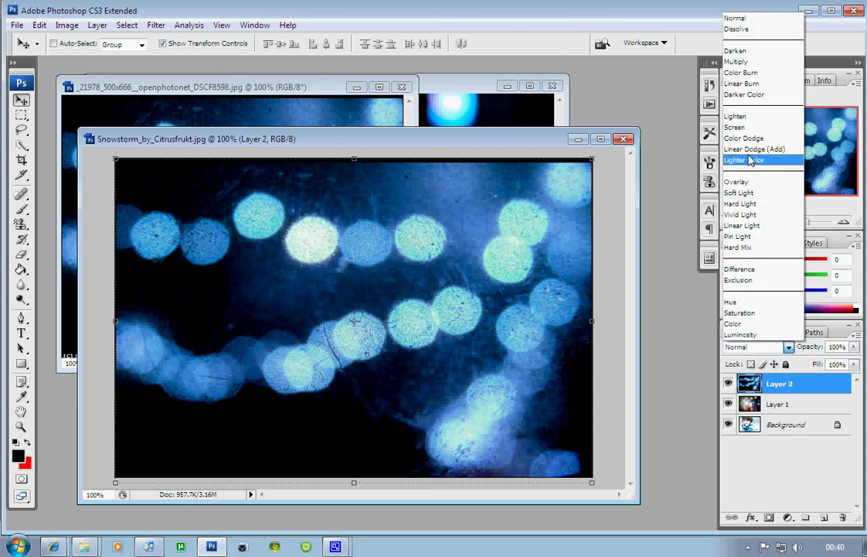
click(741, 117)
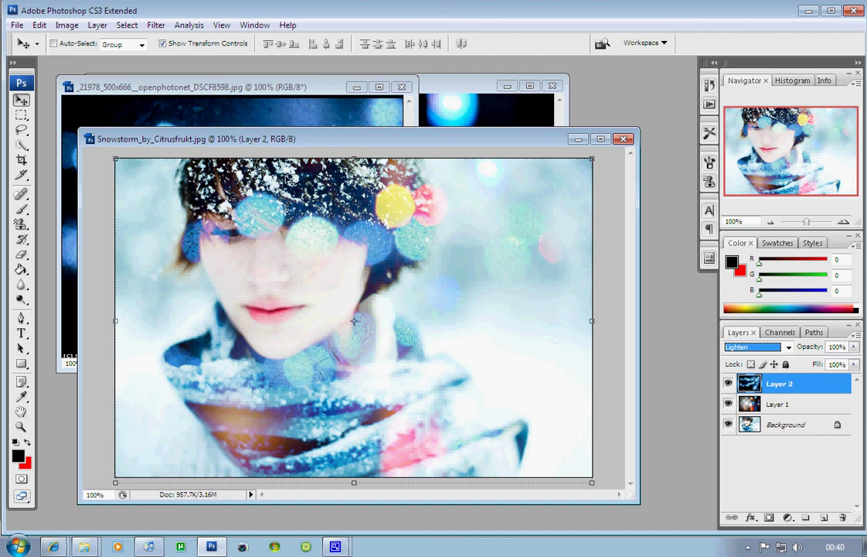
- Duplicate the Background layer to create a Background copy
click(777, 430)
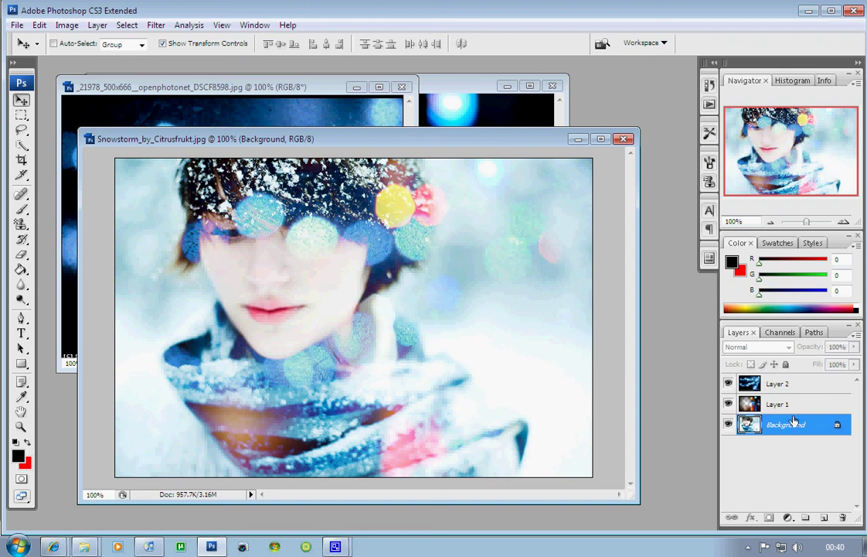
right_click(795, 420)
click(790, 326)
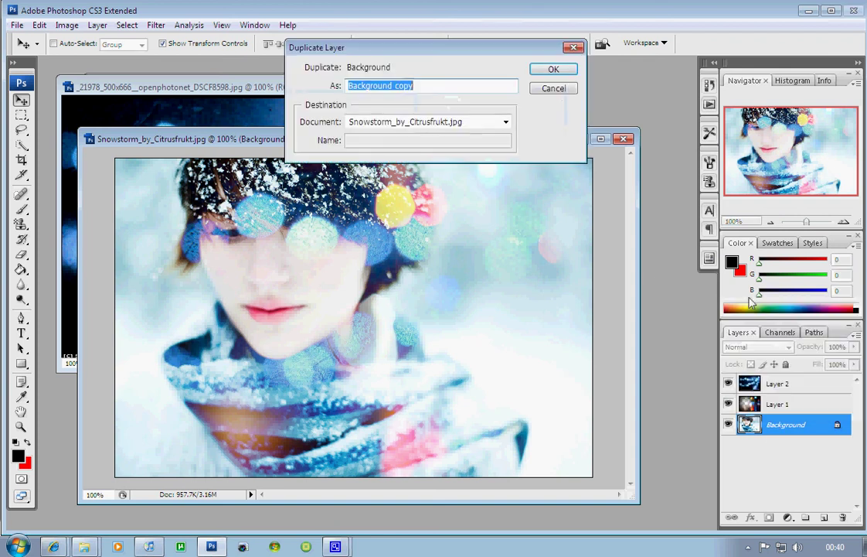
key(Return)
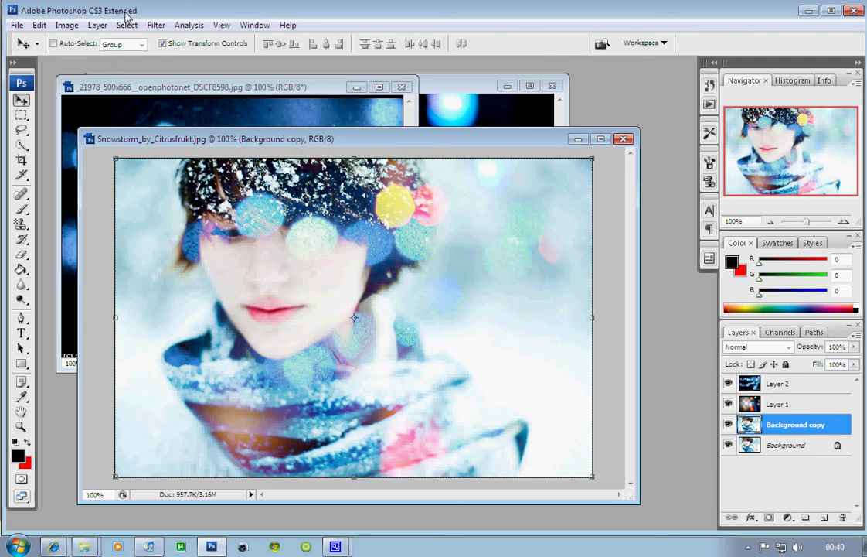
- Apply Levels to the Background copy with the midtones set to 0.42
click(66, 25)
mouse_move(87, 59)
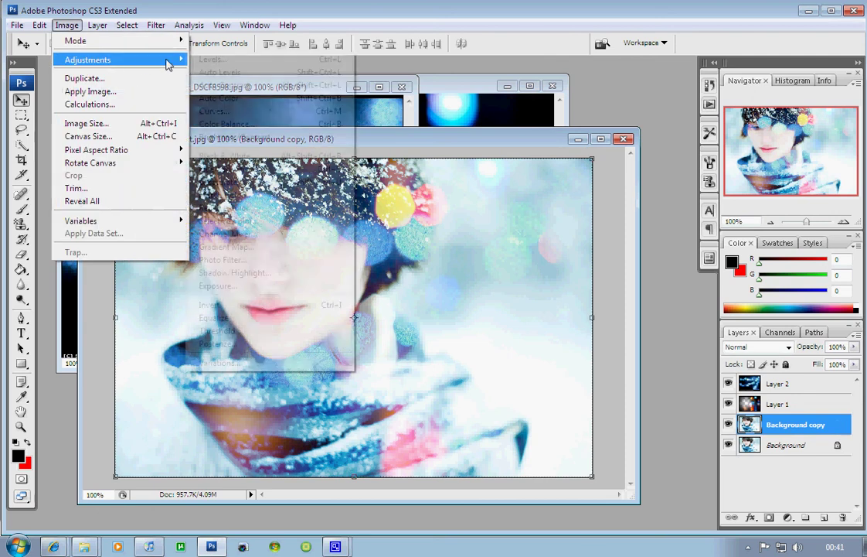
click(213, 60)
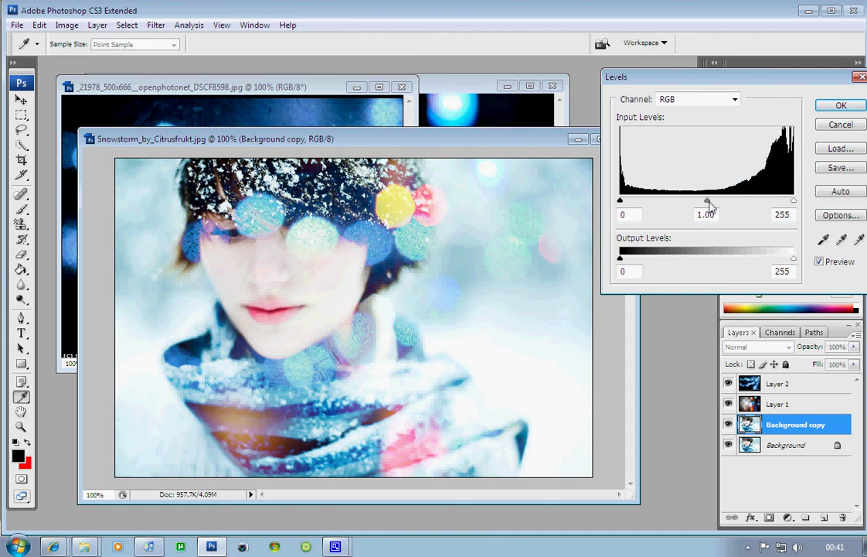
drag(709, 203, 750, 202)
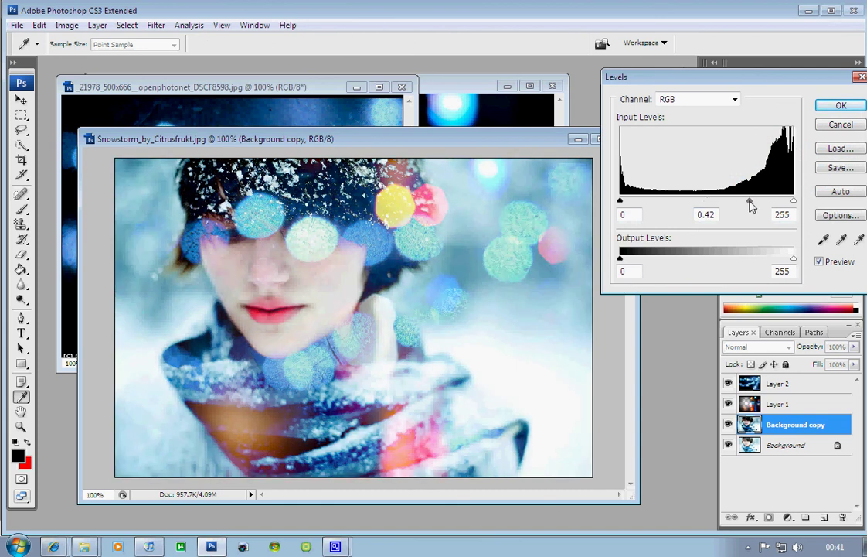
key(Return)
key(v)
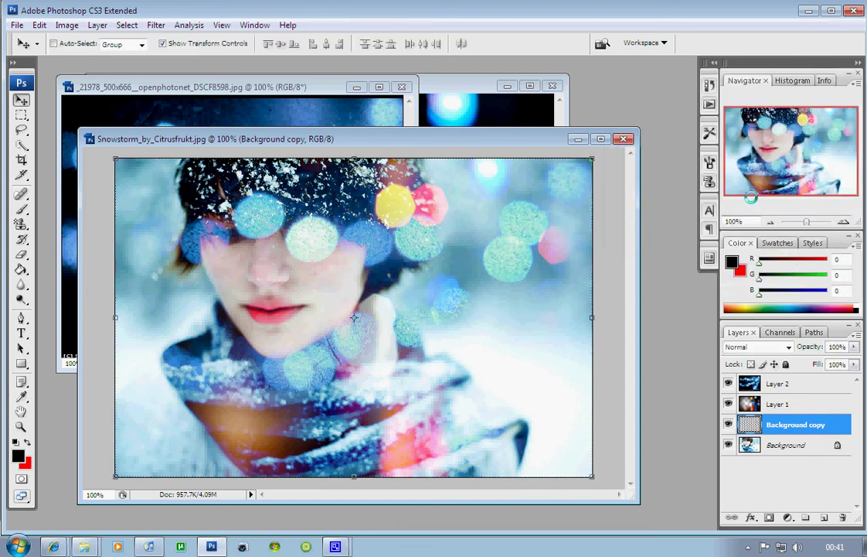
- Apply Smart Blur at radius 3.0, threshold 25.0, Low quality, Normal mode
click(157, 26)
mouse_move(224, 162)
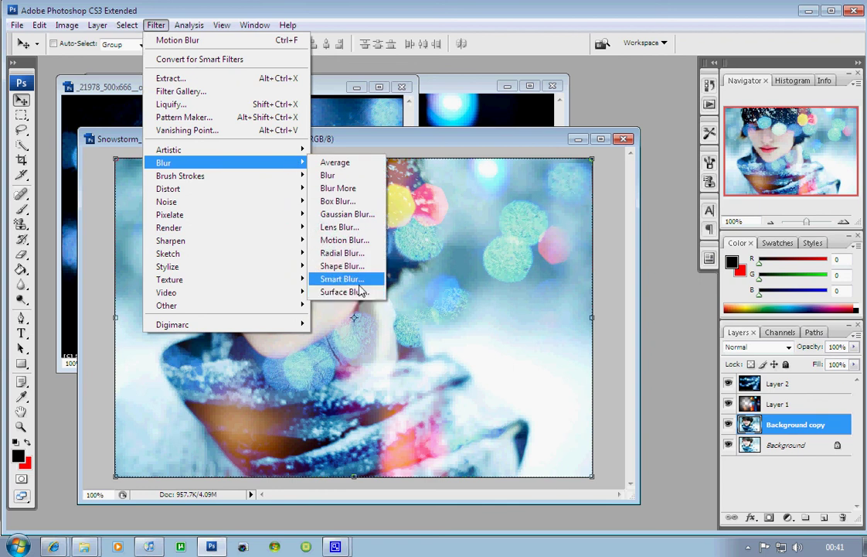
click(360, 283)
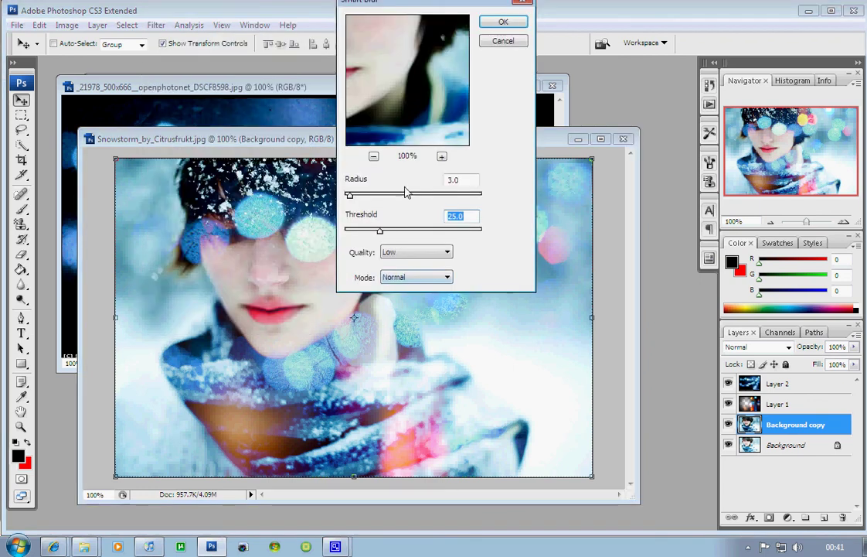
drag(410, 79, 494, 141)
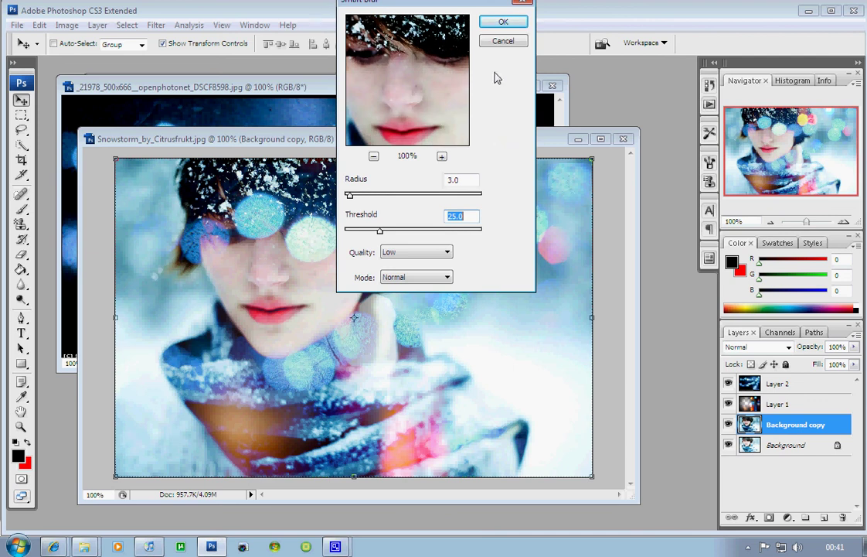
click(503, 27)
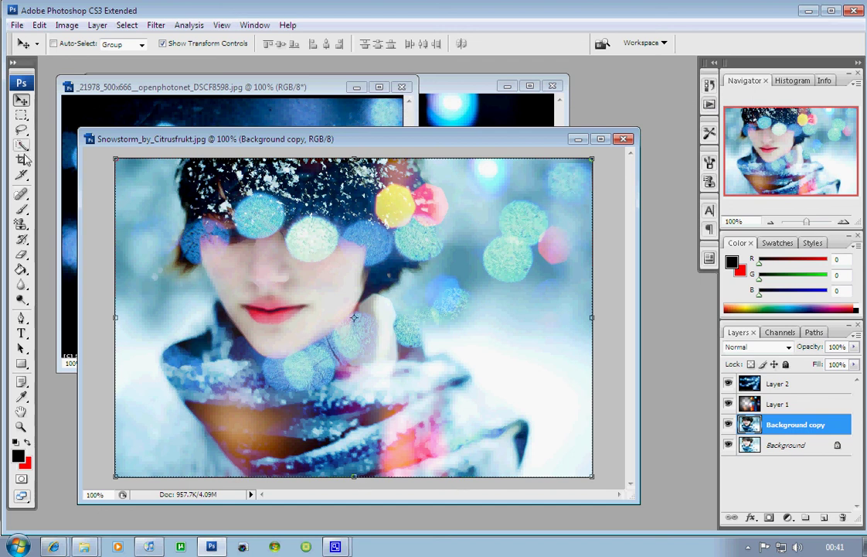
- With the Brush tool, add a new empty layer and choose the 'emporio designs' brush preset
click(25, 210)
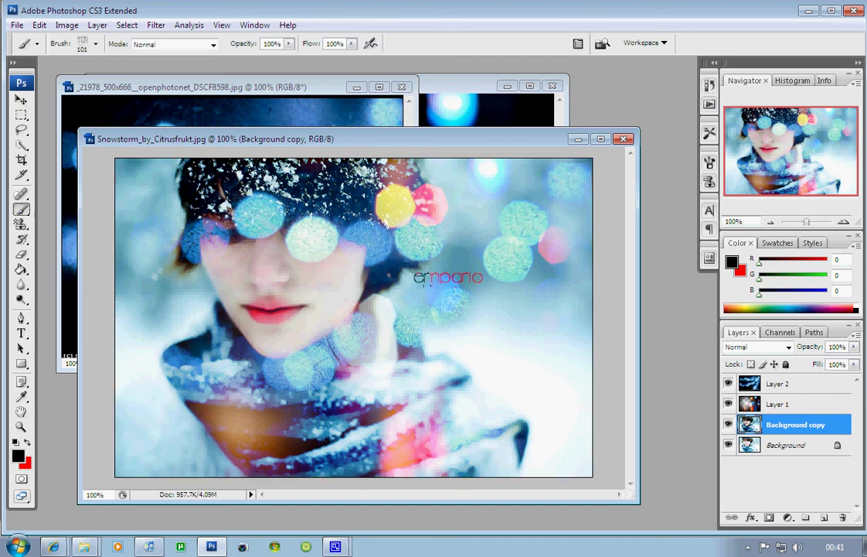
key(ctrl+shift+n)
key(Return)
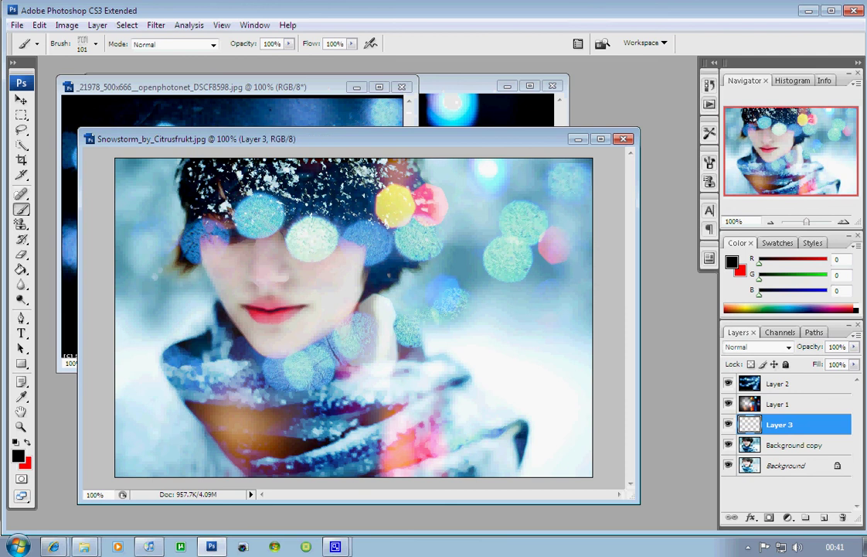
click(95, 46)
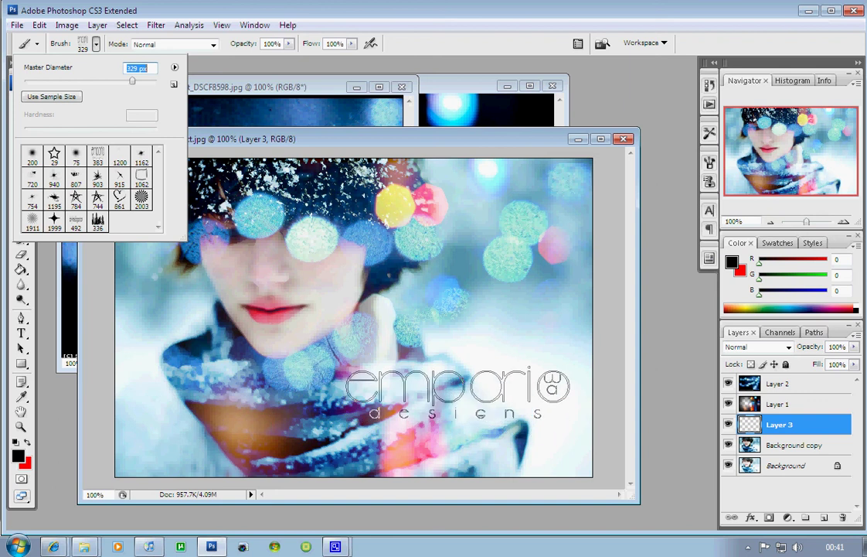
key(Return)
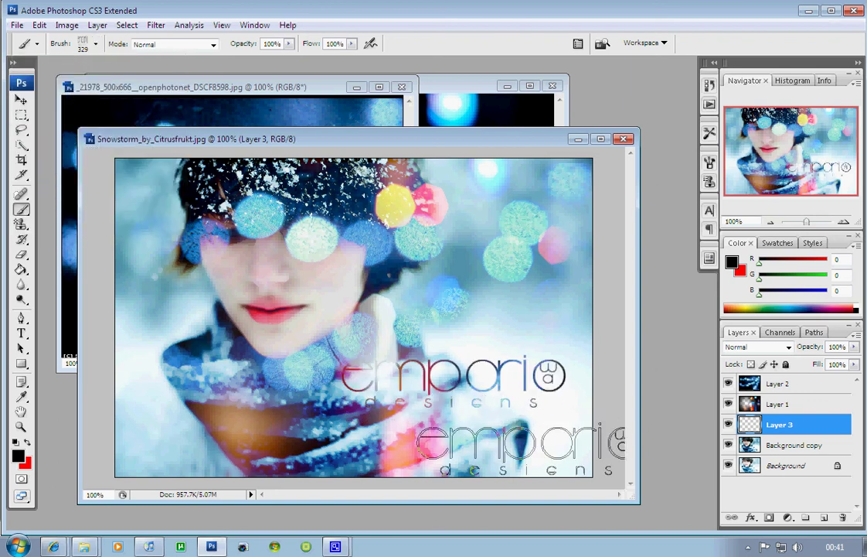